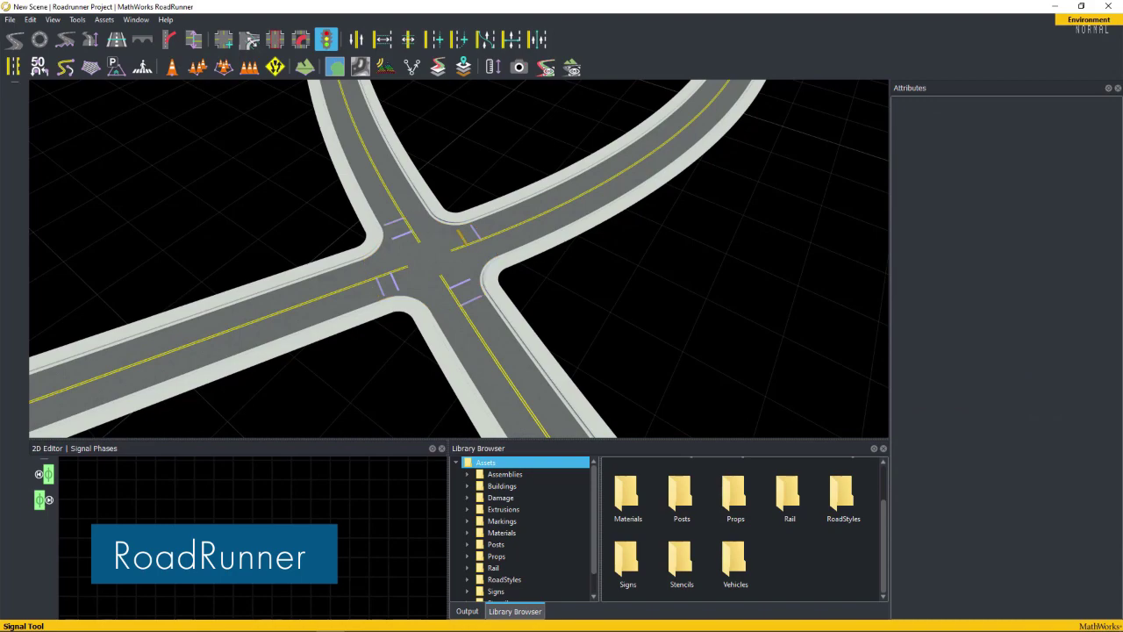
# Step: Select a junction gate and show the signal assemblies under Assets > Assemblies in the Library Browser
pyautogui.click(475, 233)
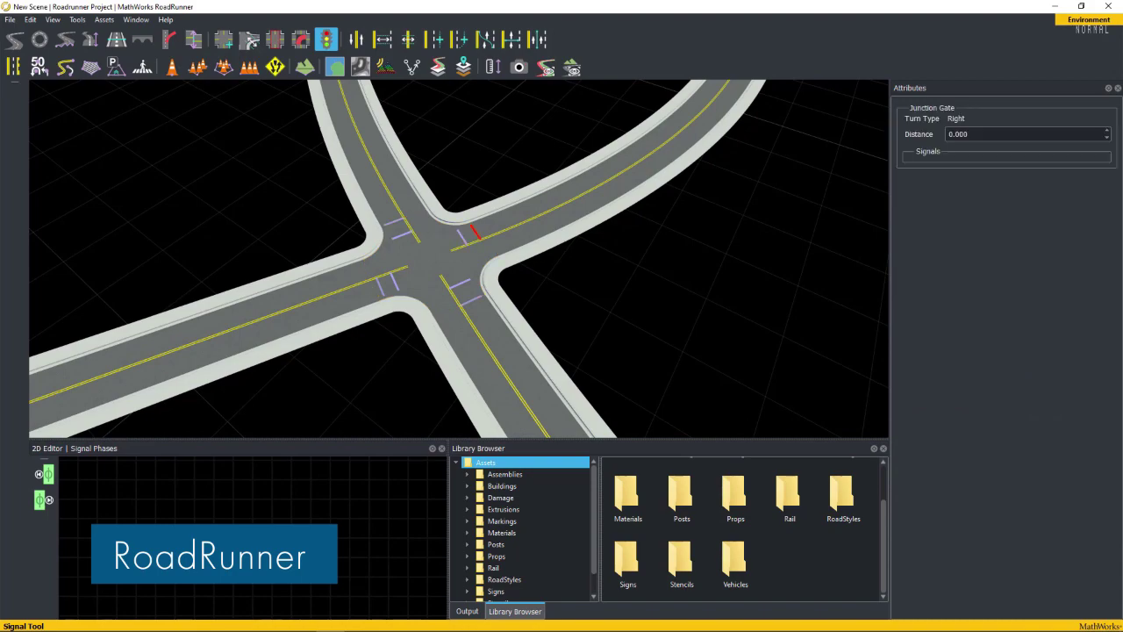
pyautogui.click(505, 474)
pyautogui.click(736, 496)
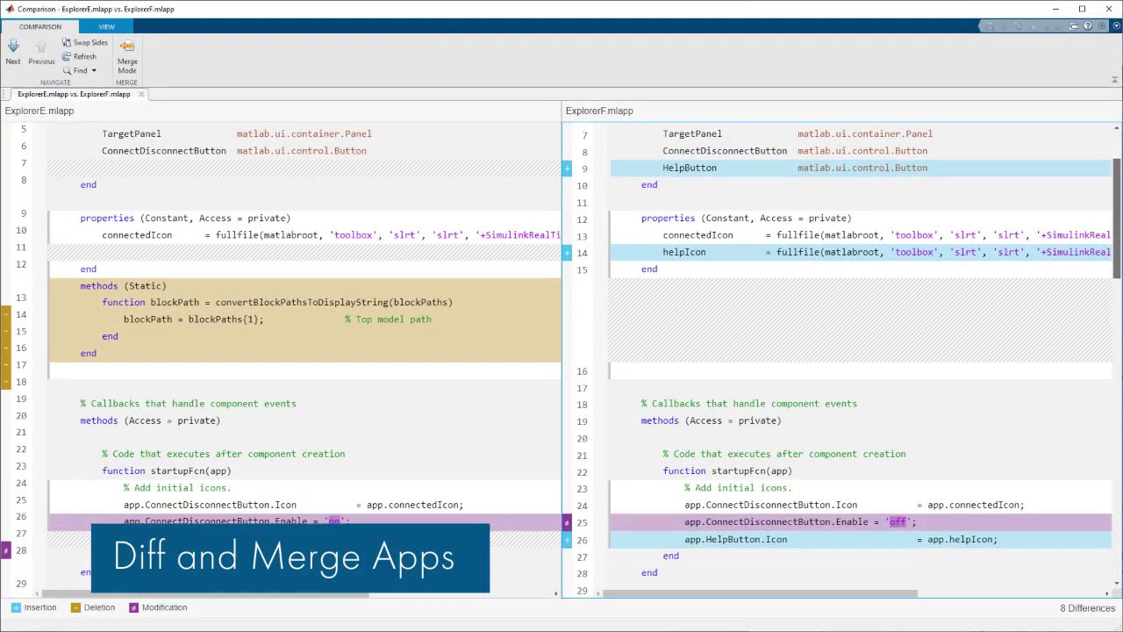
pyautogui.scroll(-1, 562, 360)
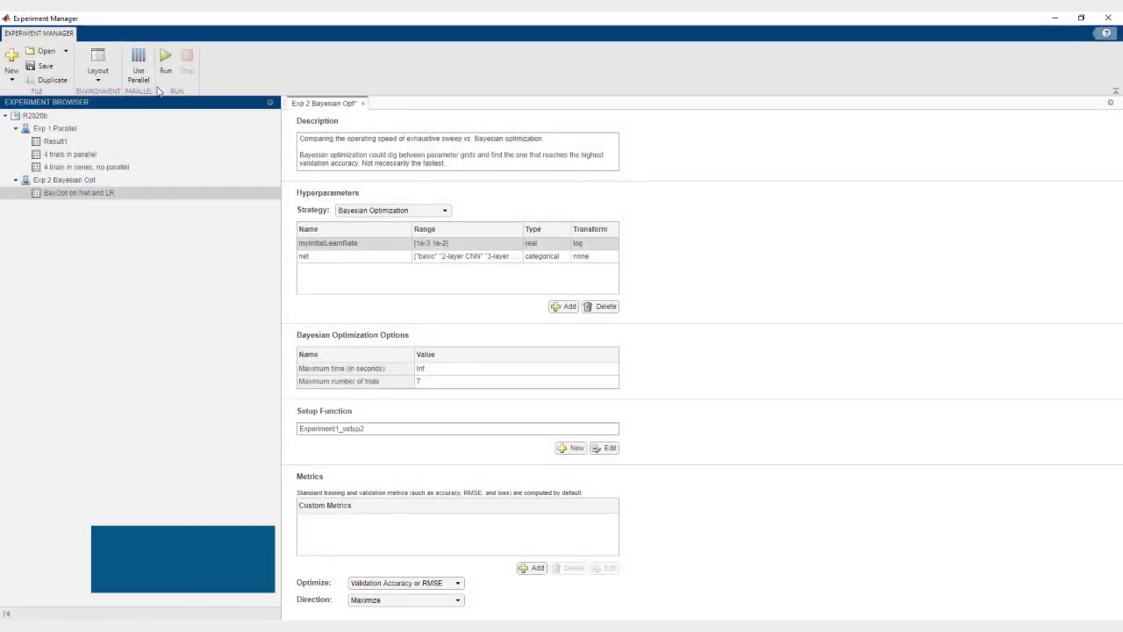
# Step: Keep Bayesian Optimization, set myInitialLearnRate's range to [5e-4 5e-3], and run the experiment
pyautogui.click(379, 218)
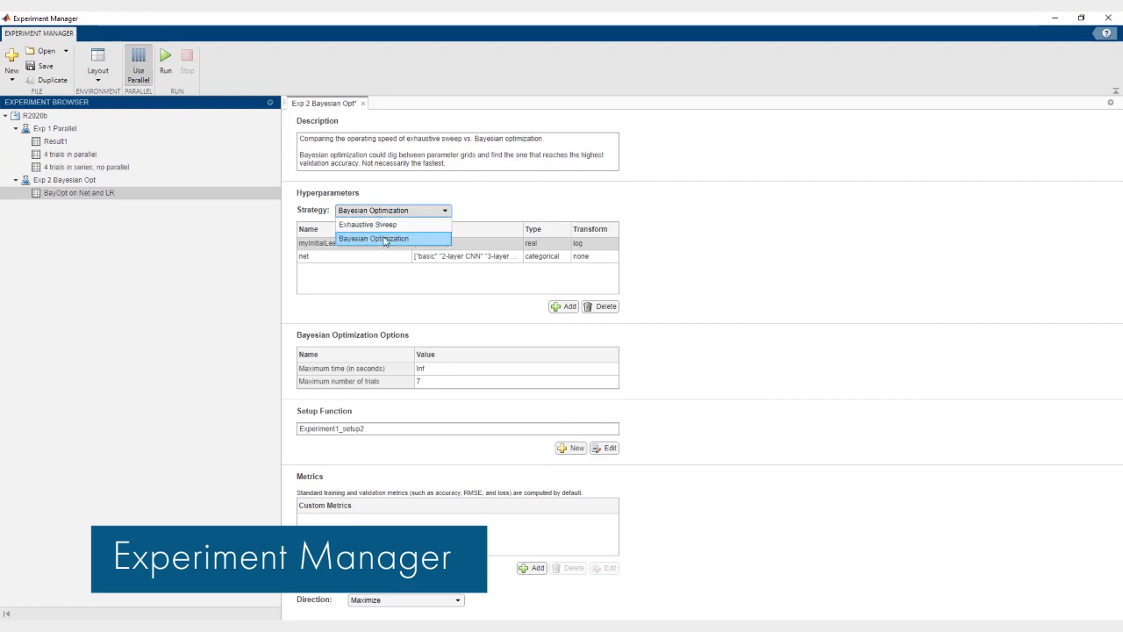
pyautogui.click(386, 241)
pyautogui.doubleClick(430, 243)
pyautogui.write('5e-4')
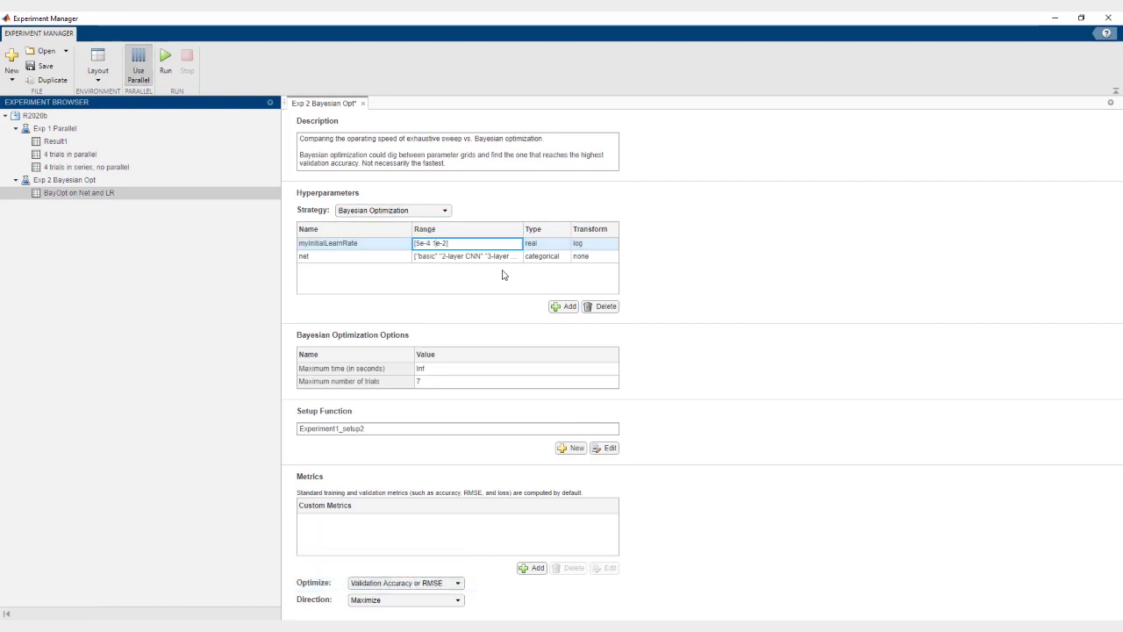
pyautogui.click(686, 259)
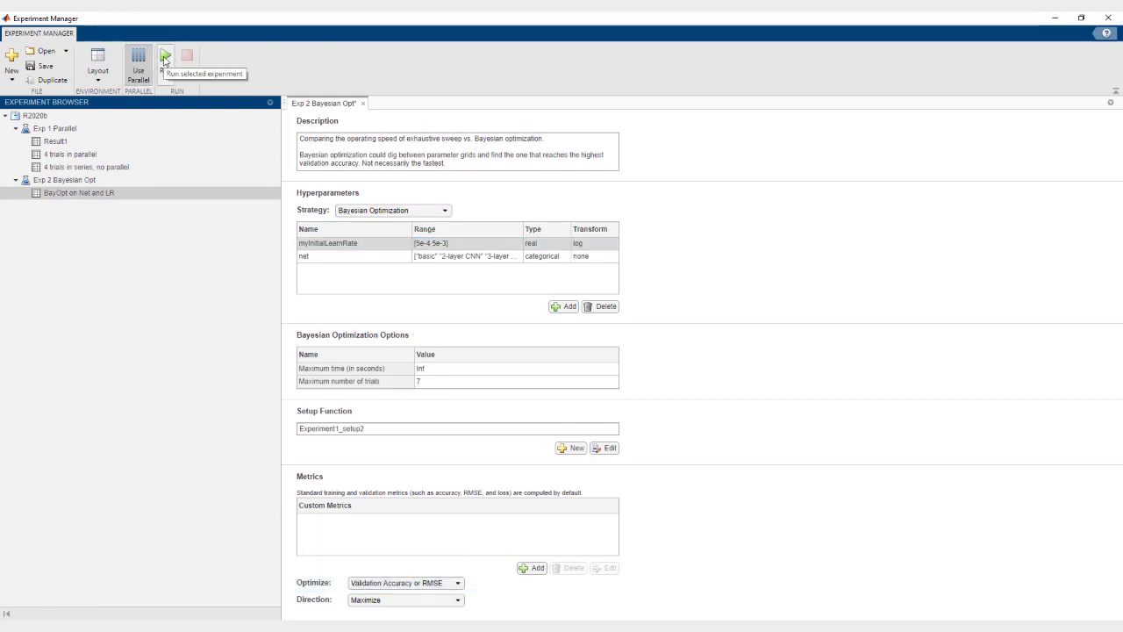
pyautogui.click(165, 60)
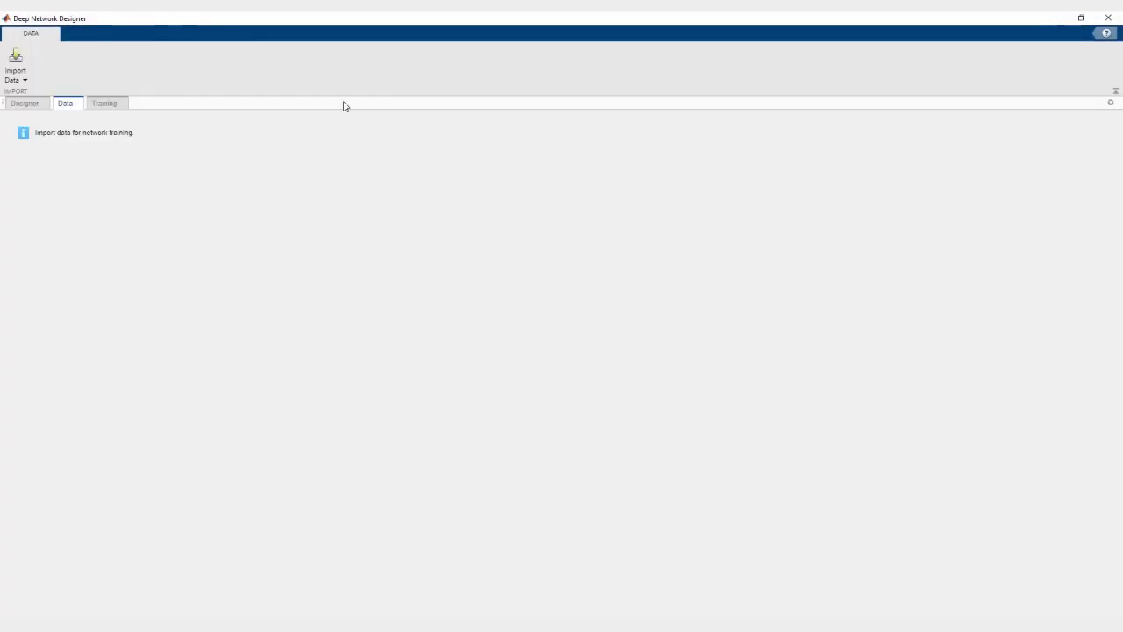
# Step: Import the workspace datastore as training data, choosing a datastore for validation
pyautogui.click(24, 79)
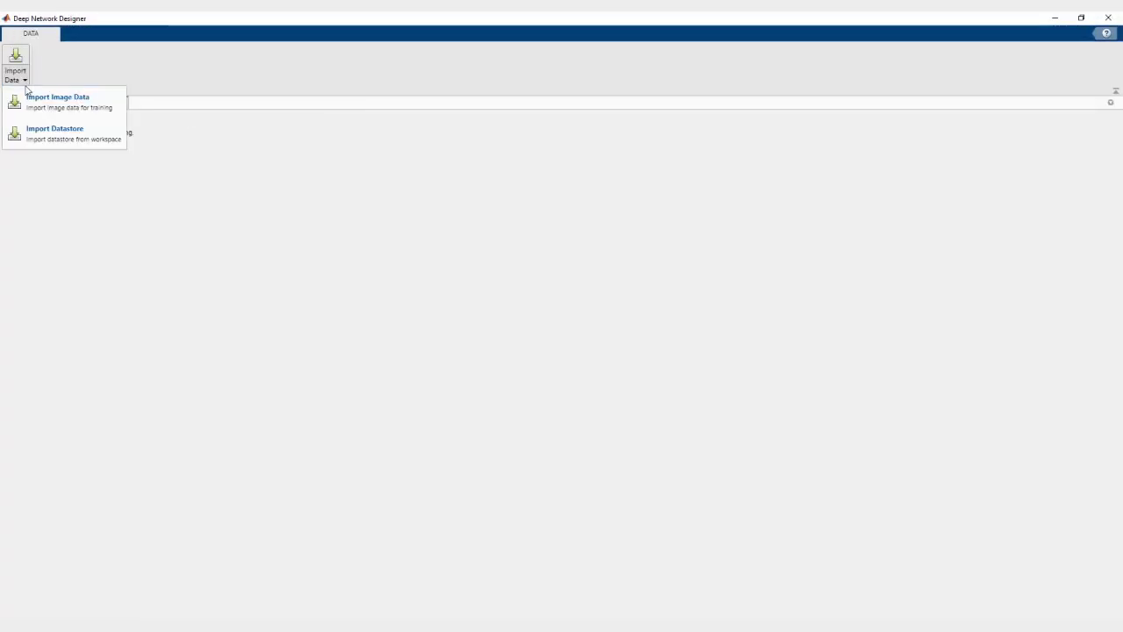
pyautogui.click(54, 131)
pyautogui.click(602, 316)
pyautogui.click(602, 334)
pyautogui.click(624, 365)
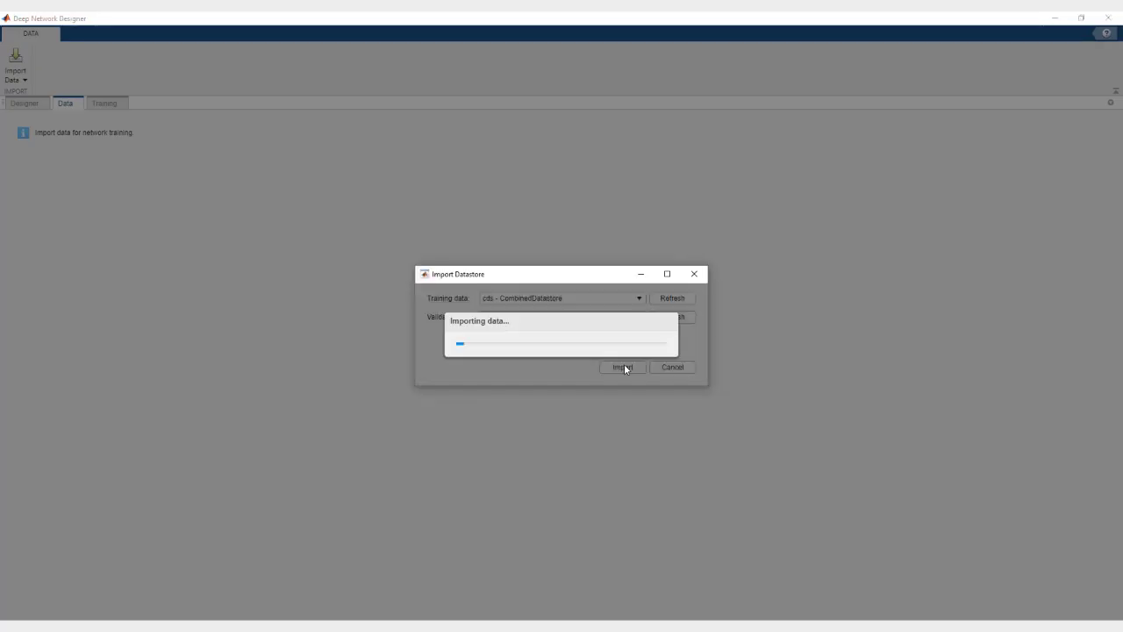
# Step: Set the training options to MaxEpochs 100 and MiniBatchSize 64
pyautogui.click(96, 105)
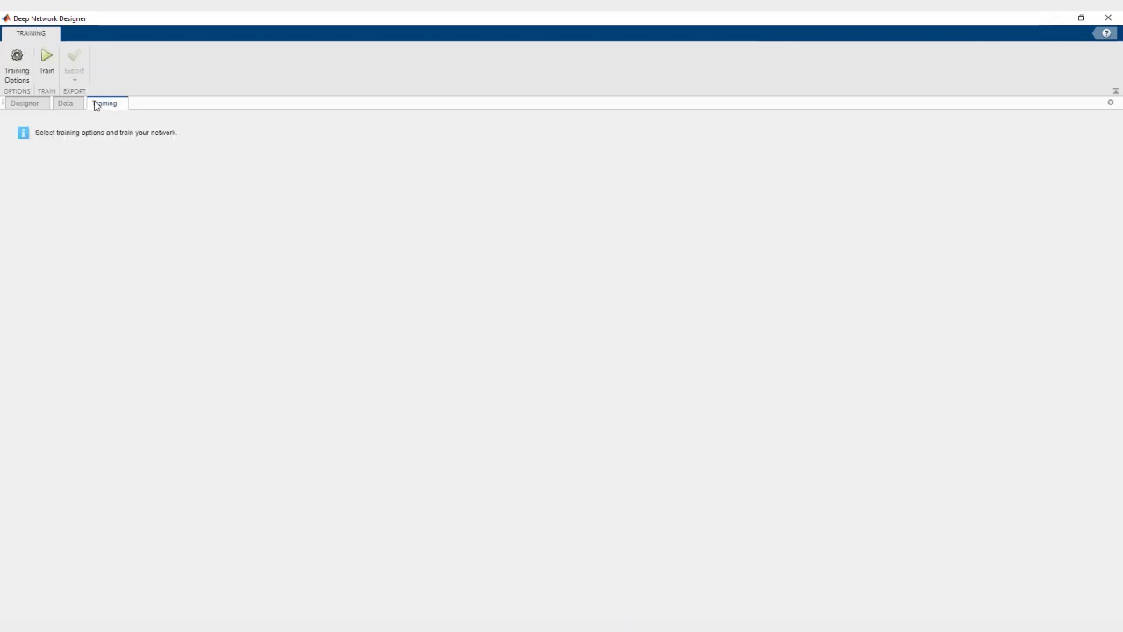
pyautogui.click(16, 66)
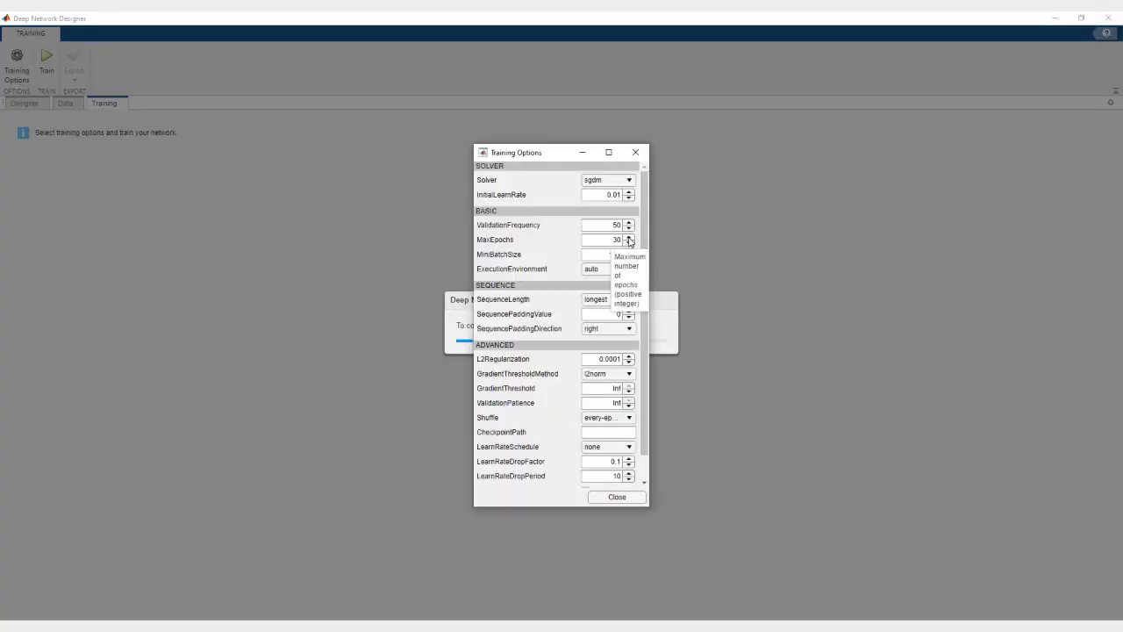
pyautogui.click(628, 237)
pyautogui.write('100')
pyautogui.press('Tab')
pyautogui.write('64')
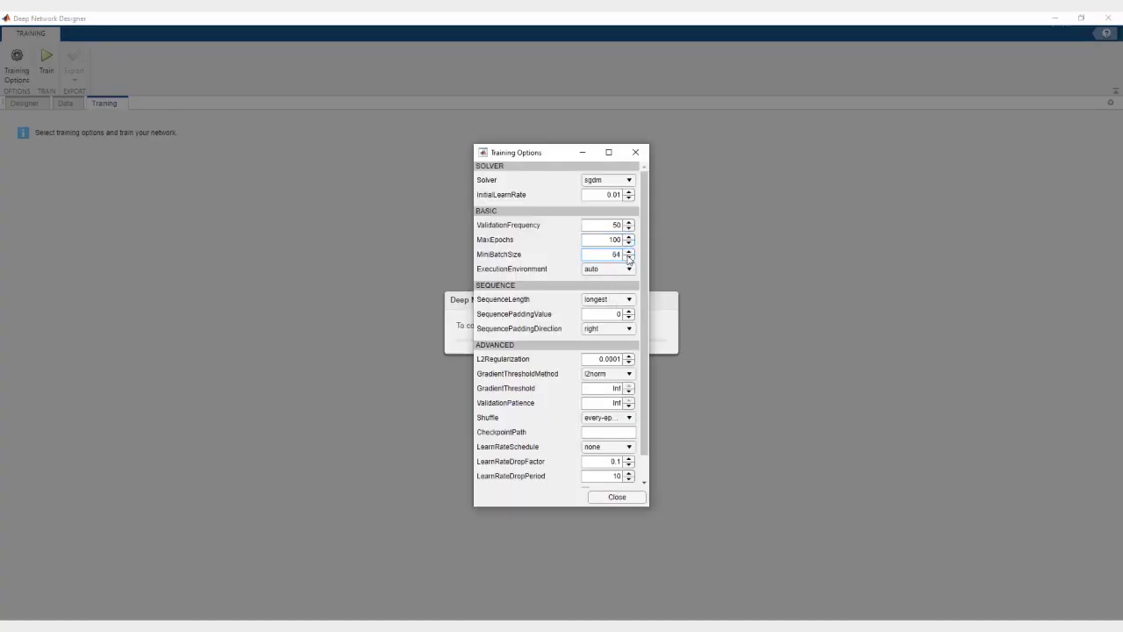
pyautogui.click(616, 497)
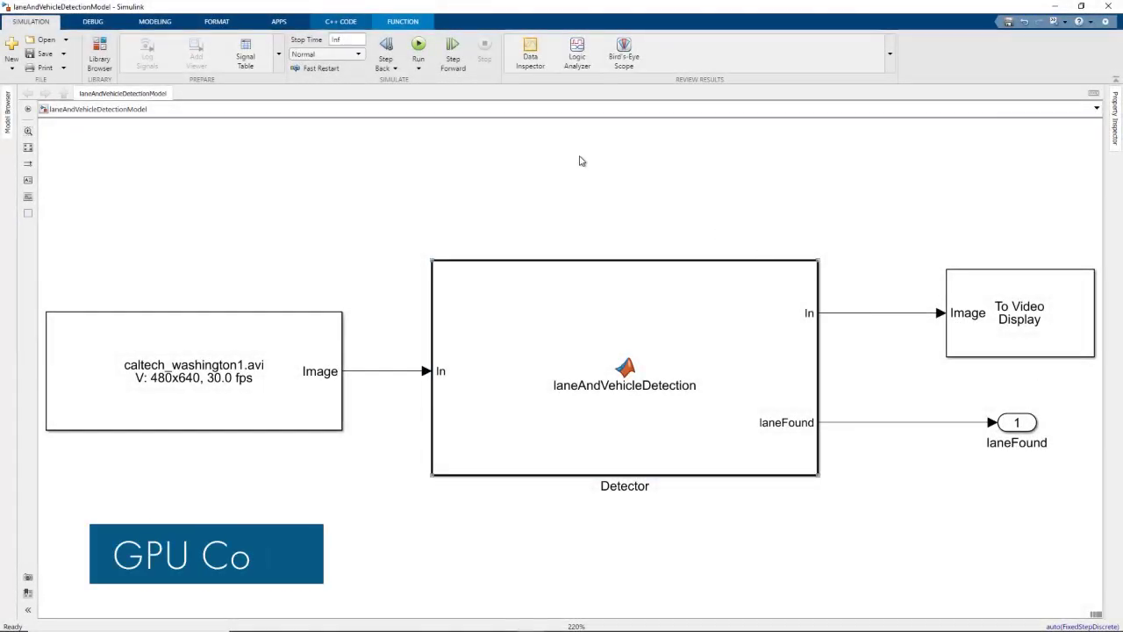
# Step: Run the lane and vehicle detection model, then view the VehicleDetectorNet0 and lanenet0 generated header files
pyautogui.click(579, 160)
pyautogui.click(417, 45)
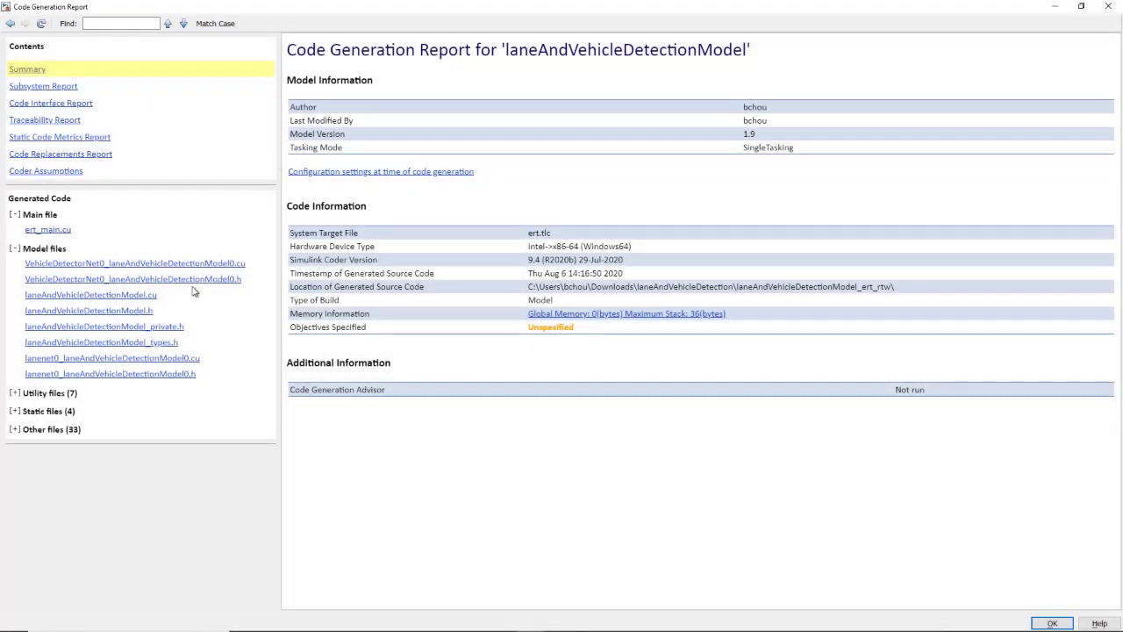
pyautogui.click(194, 279)
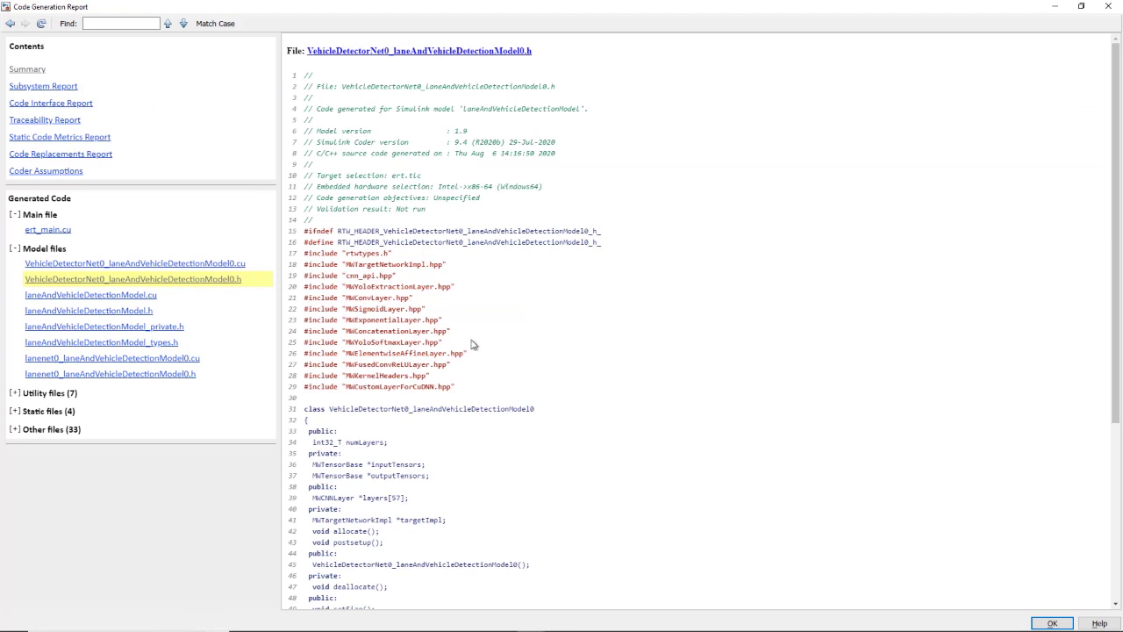
pyautogui.scroll(-5, 471, 344)
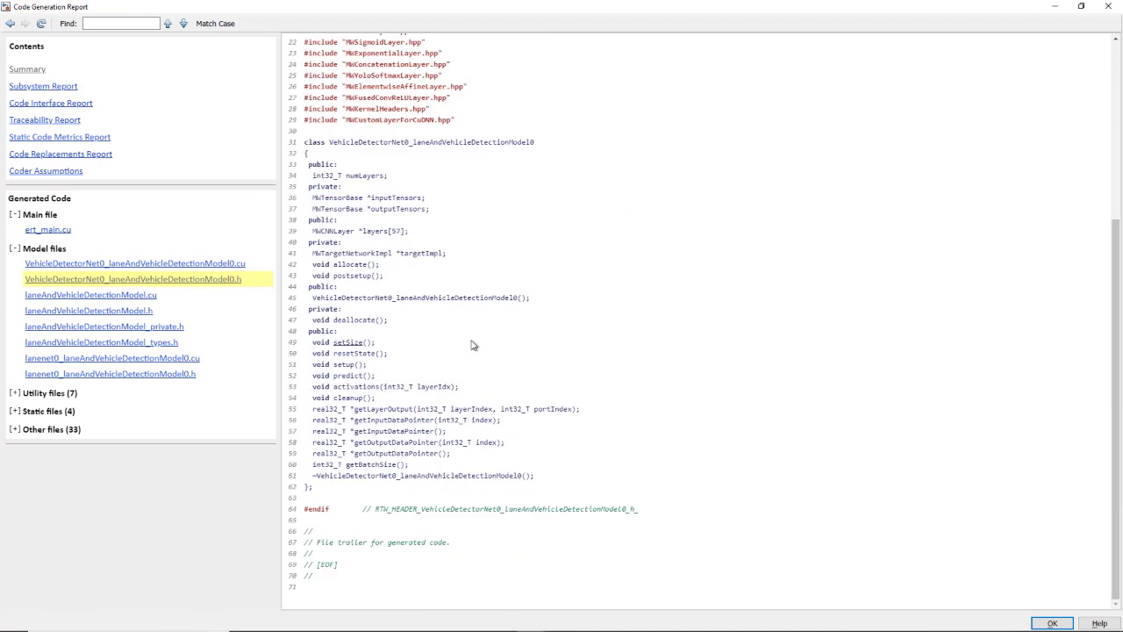
pyautogui.click(189, 375)
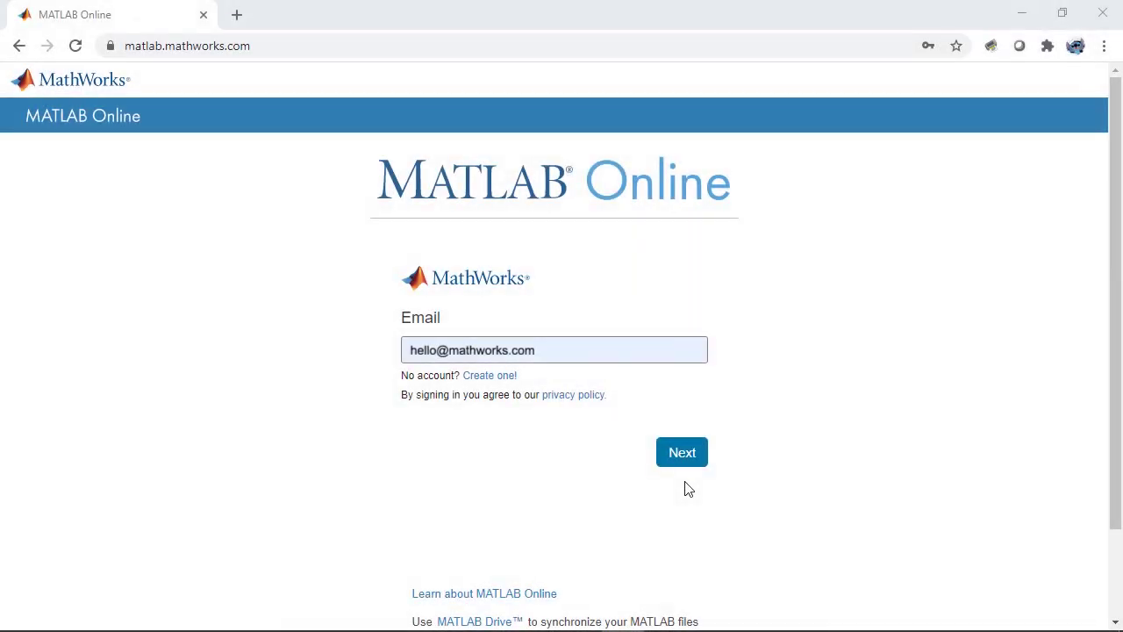
# Step: Continue signing in with the entered account e-mail and launch Simulink from the HOME ribbon
pyautogui.click(683, 454)
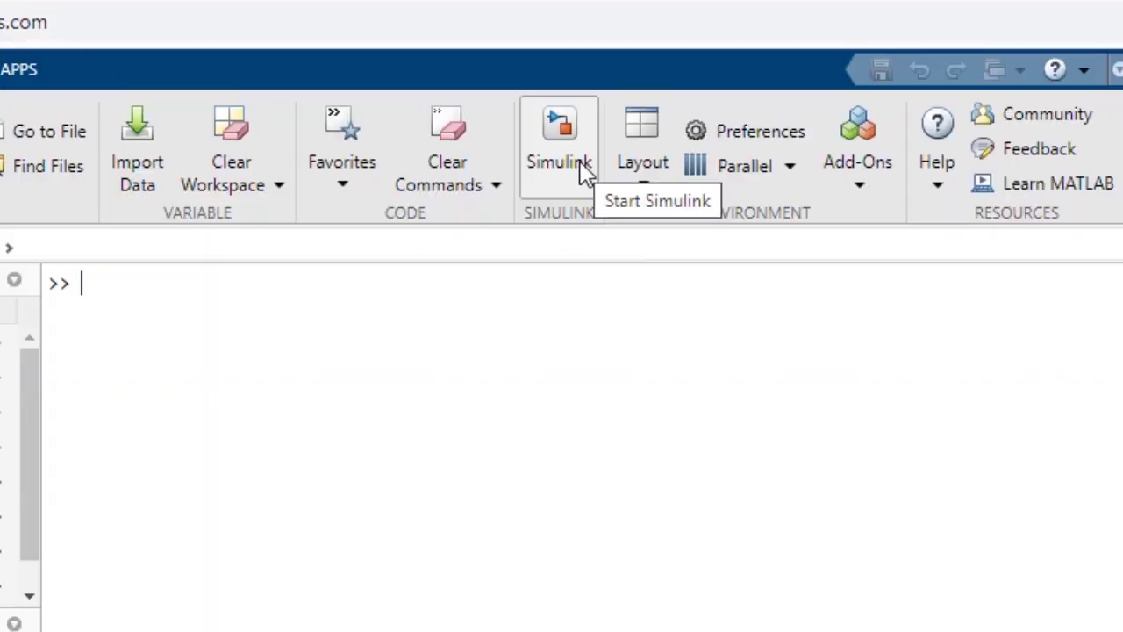
pyautogui.click(560, 114)
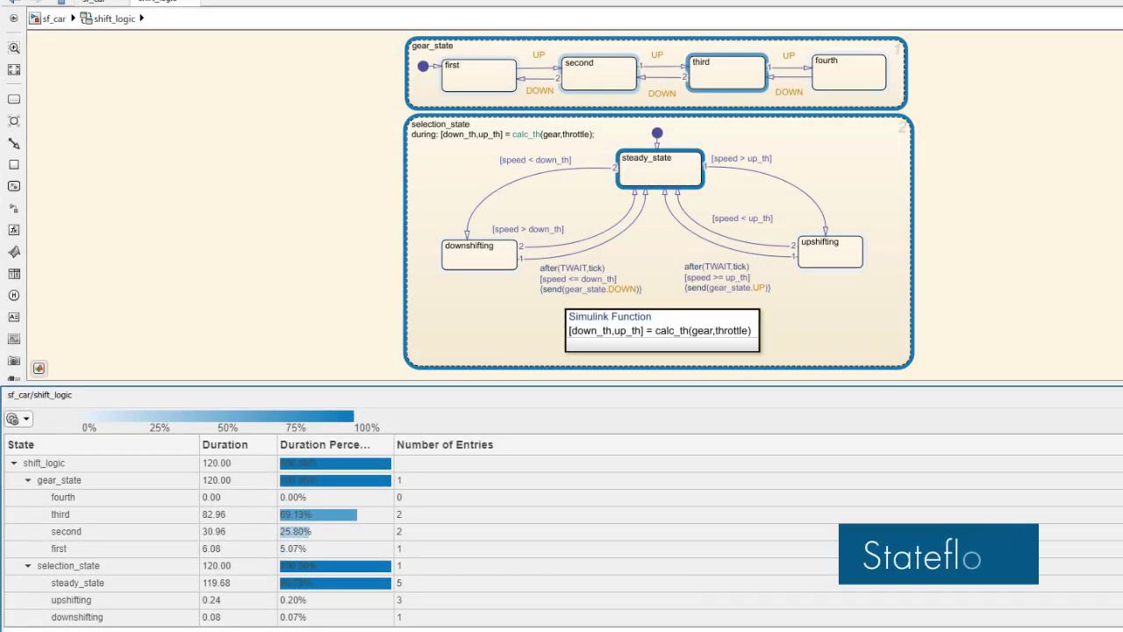
# Step: Turn on transition and Simulink Function highlighting and switch the colour scheme to Red
pyautogui.click(18, 474)
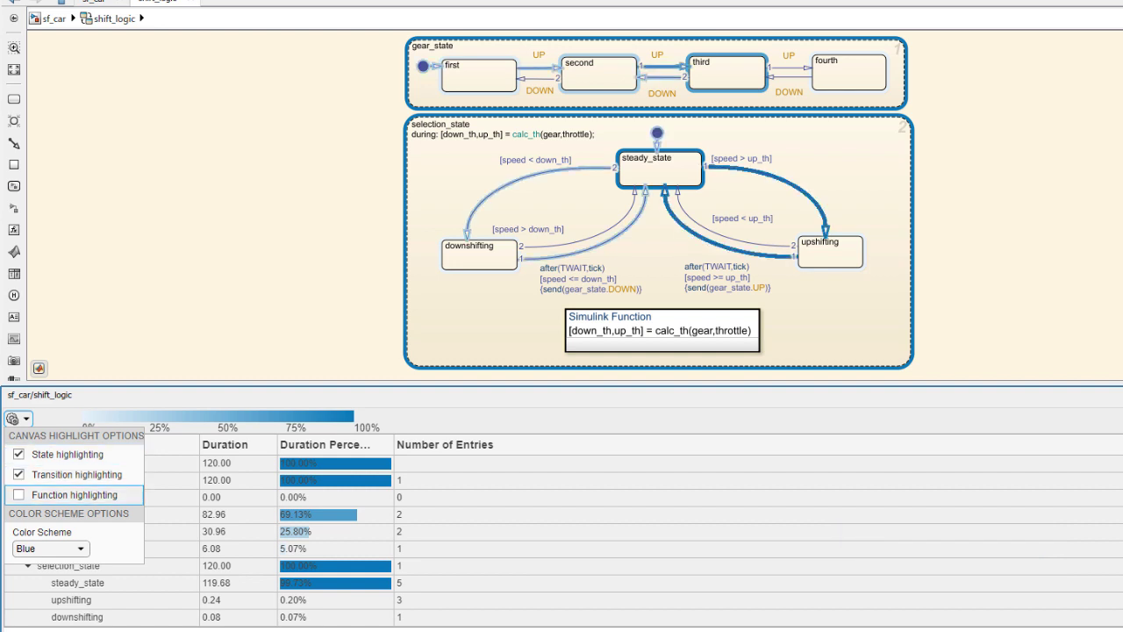
pyautogui.click(18, 494)
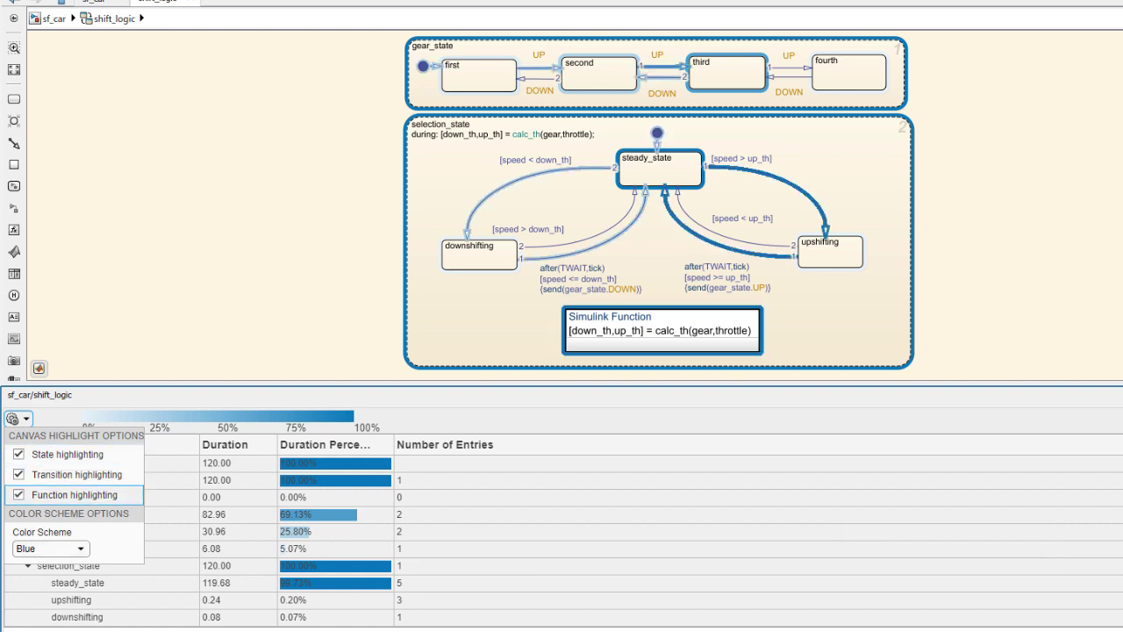
pyautogui.click(50, 548)
pyautogui.press('Down')
pyautogui.press('Return')
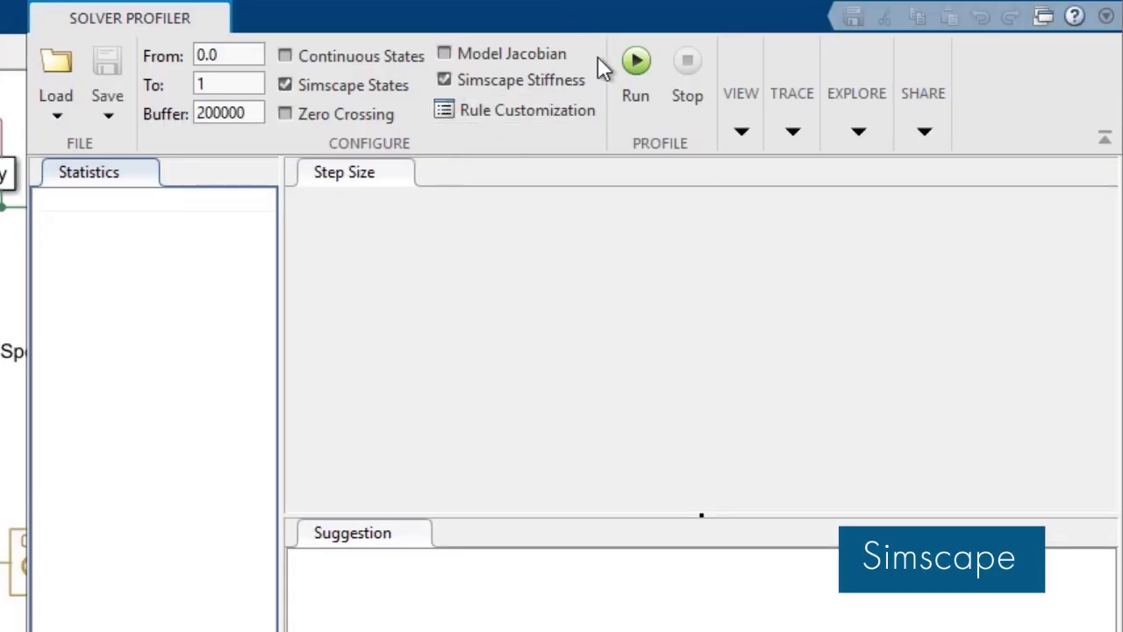
# Step: Run the profiler, select the stiff state in Simscape Stiffness results, and highlight its responsible block
pyautogui.click(639, 62)
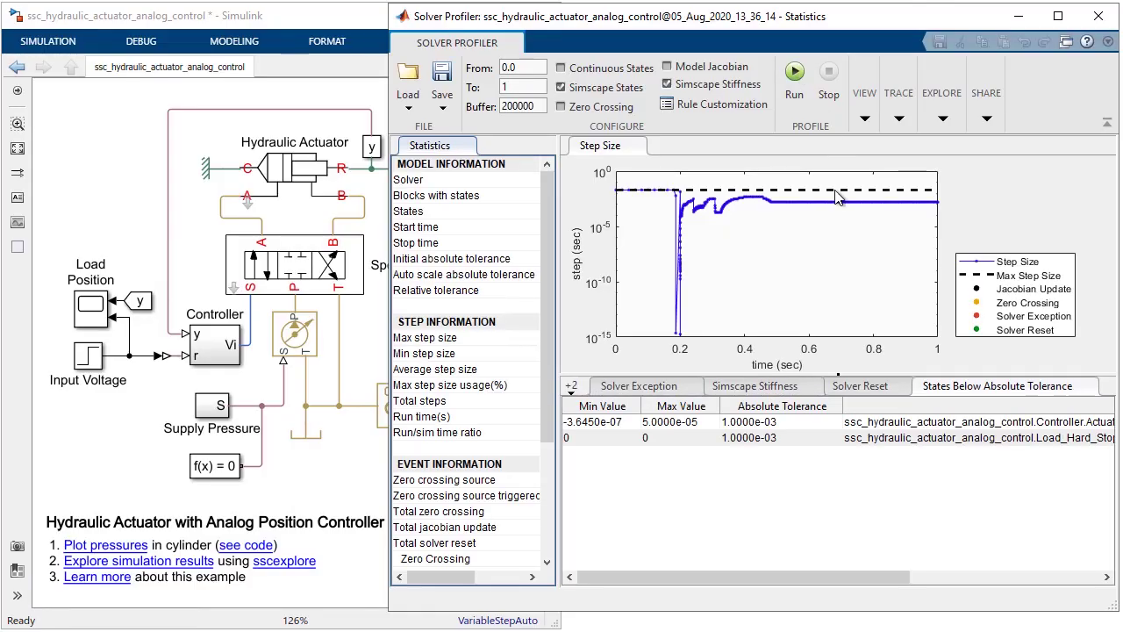
pyautogui.click(778, 389)
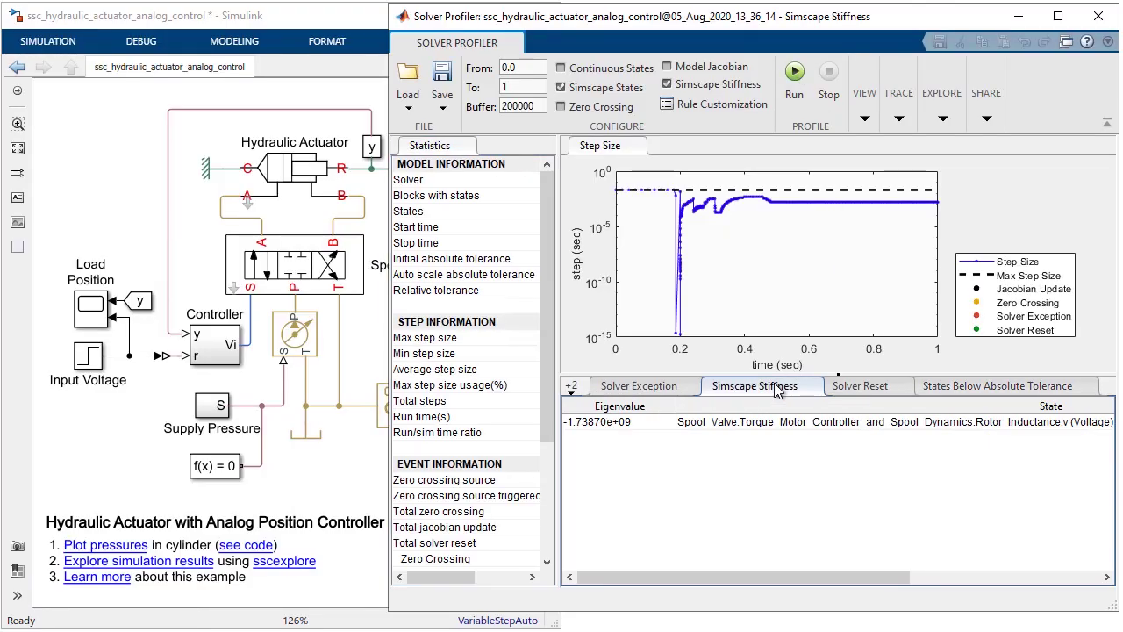
pyautogui.click(626, 423)
pyautogui.click(899, 110)
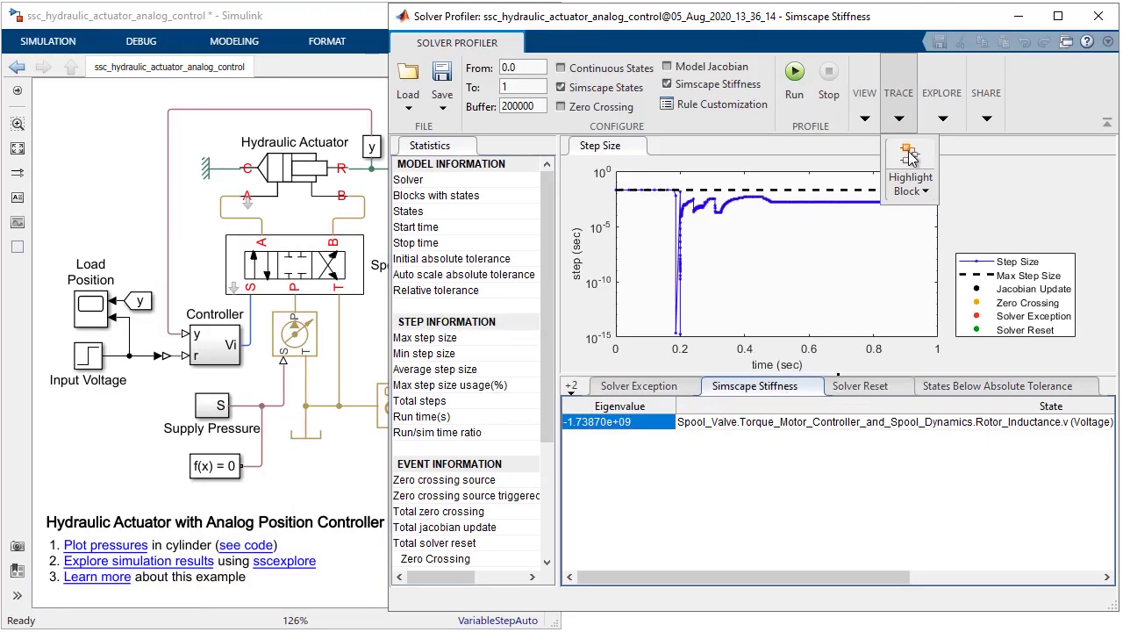
pyautogui.click(910, 158)
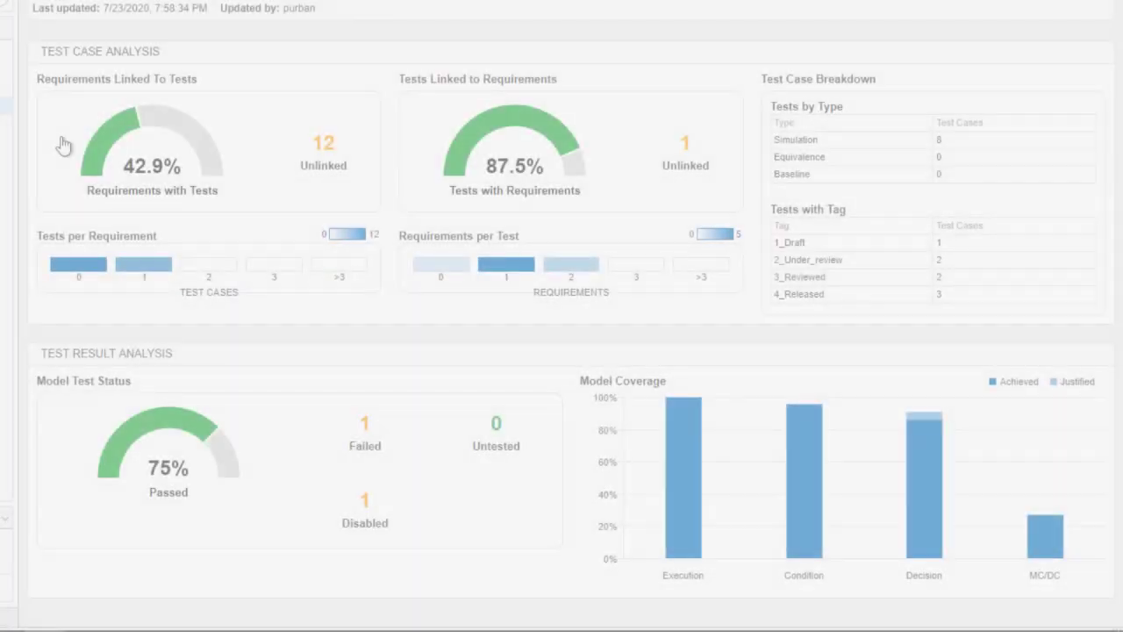
pyautogui.moveTo(109, 142)
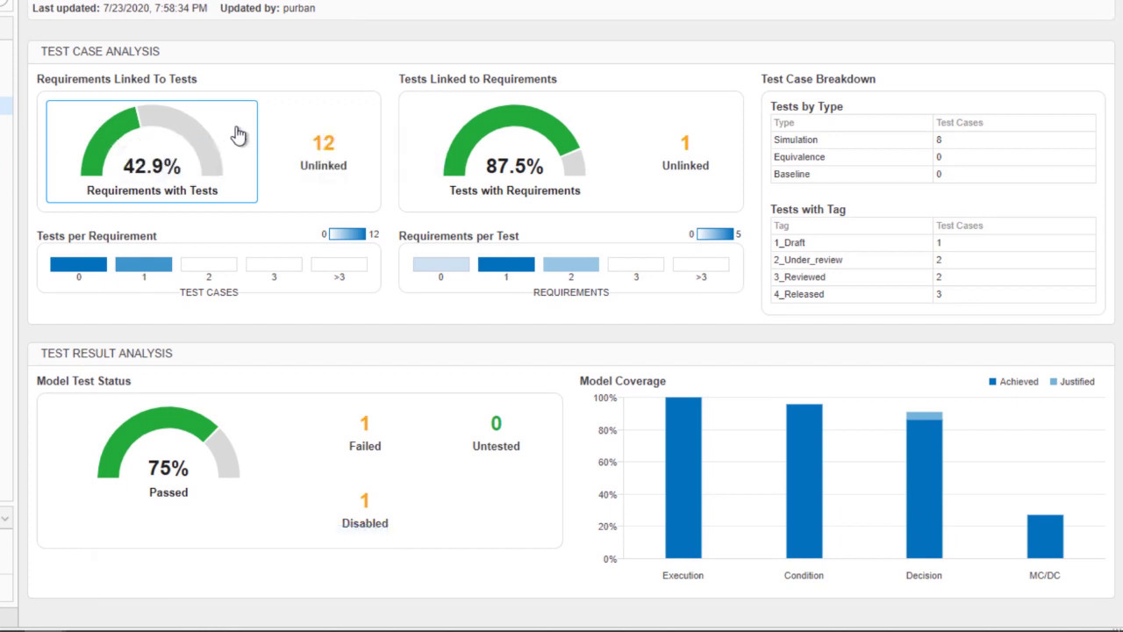
pyautogui.moveTo(465, 142)
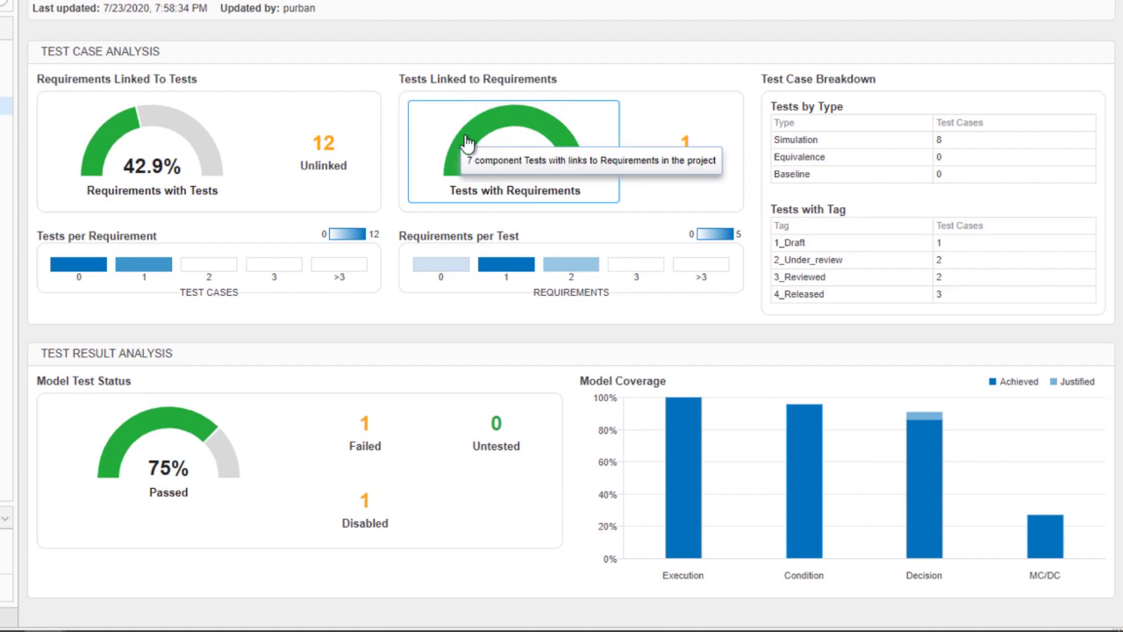